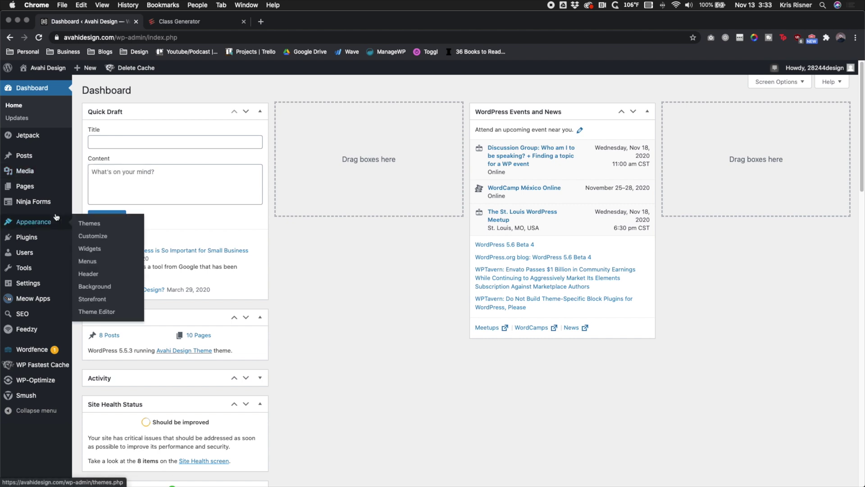
Find the Animate It! plugin by searching 'animate', then install and activate it.
mouse_move(59, 239)
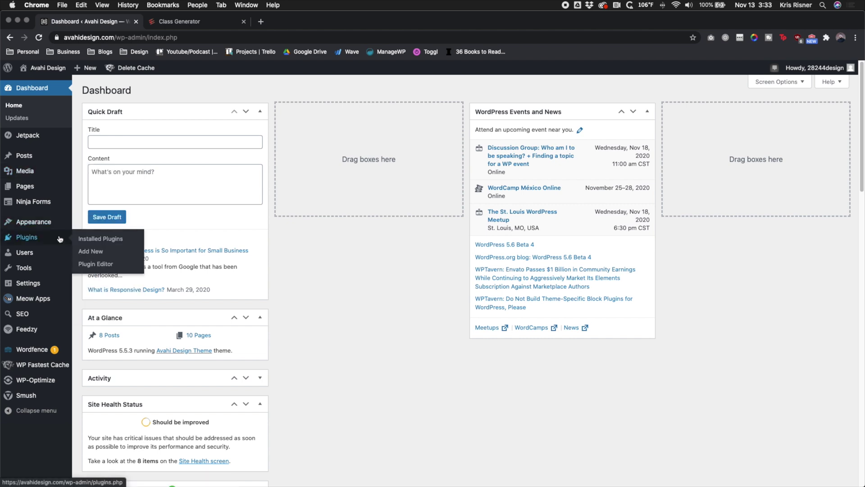
click(103, 255)
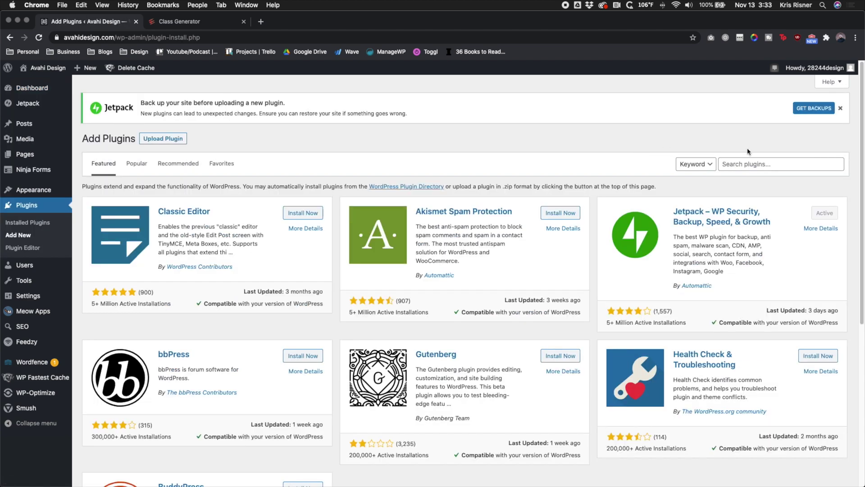
click(785, 167)
text(animate)
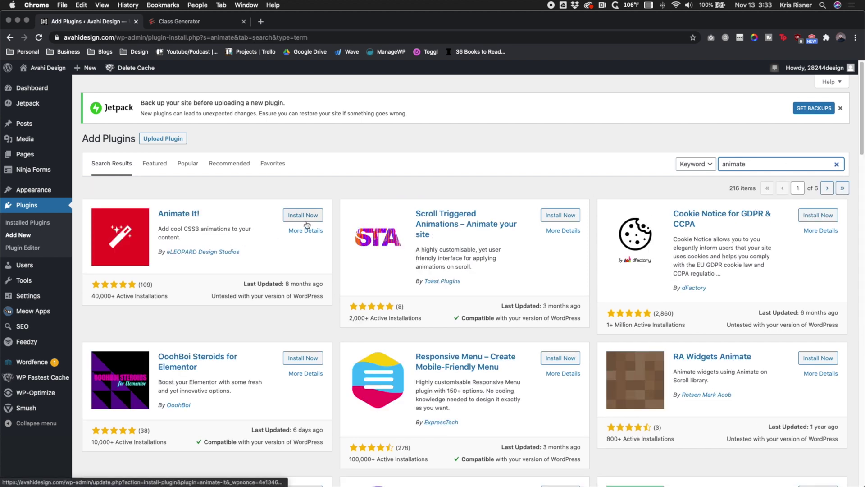
click(306, 224)
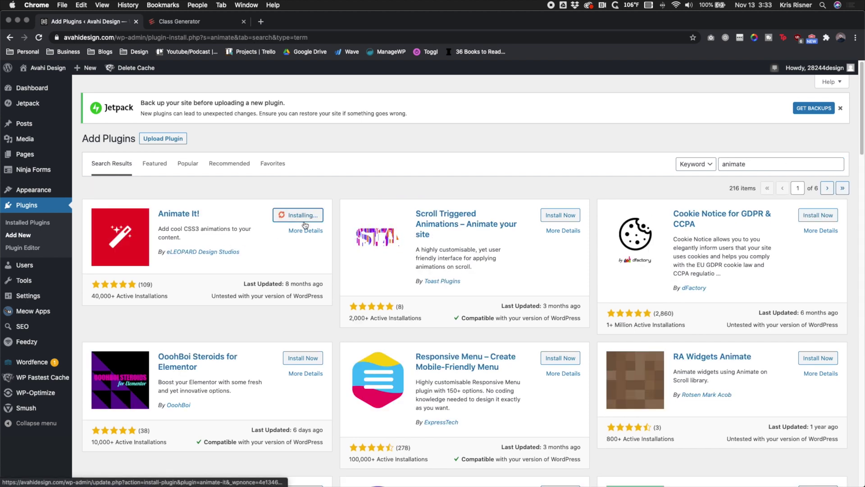
click(316, 217)
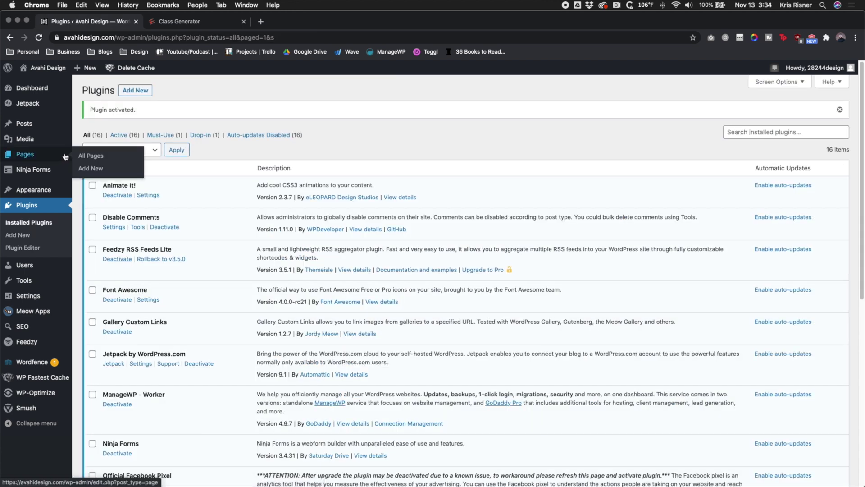
Edit the Case Study page and reveal The Challenge heading's Additional CSS class field.
super+click(79, 156)
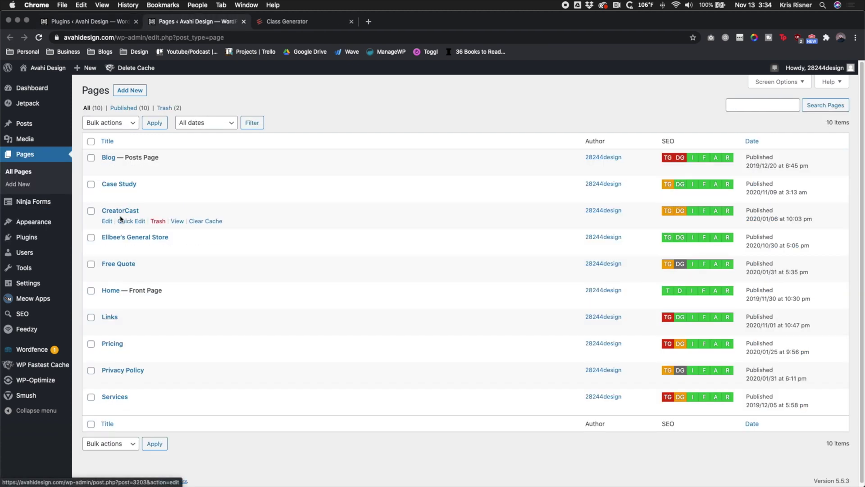
click(107, 194)
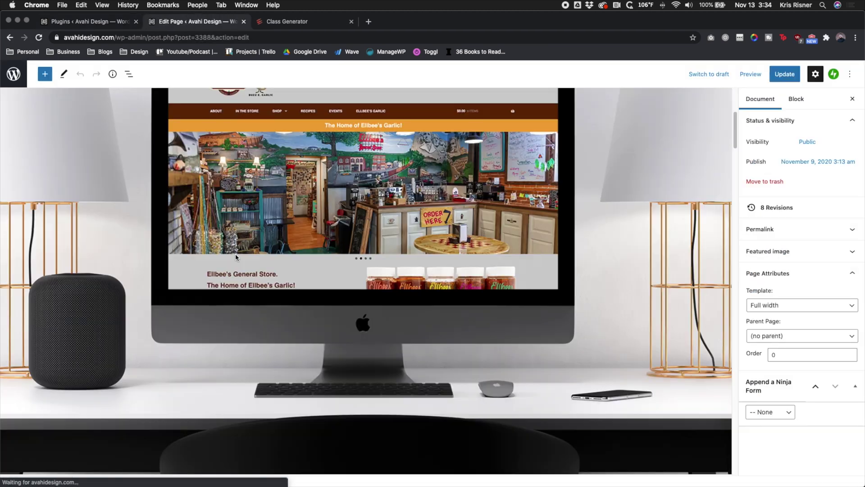
scroll(241, 252, down, 5)
scroll(244, 254, up, 5)
scroll(244, 257, down, 5)
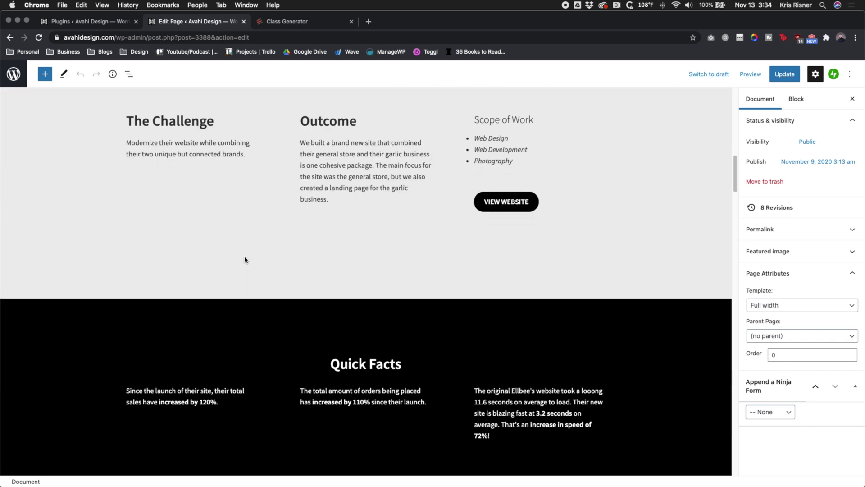
scroll(244, 260, up, 4)
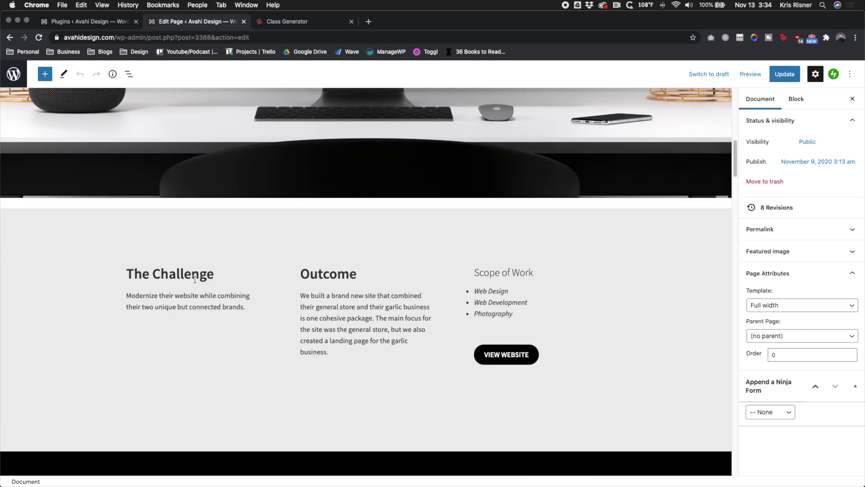
click(195, 279)
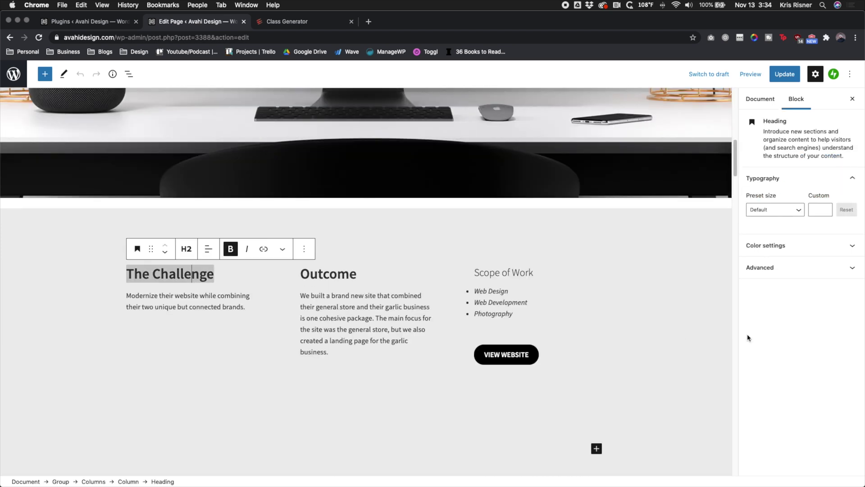
click(784, 268)
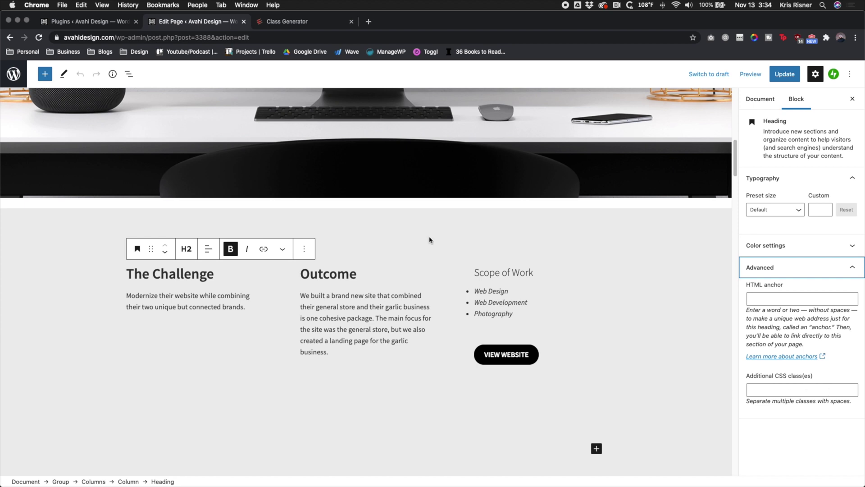
click(279, 20)
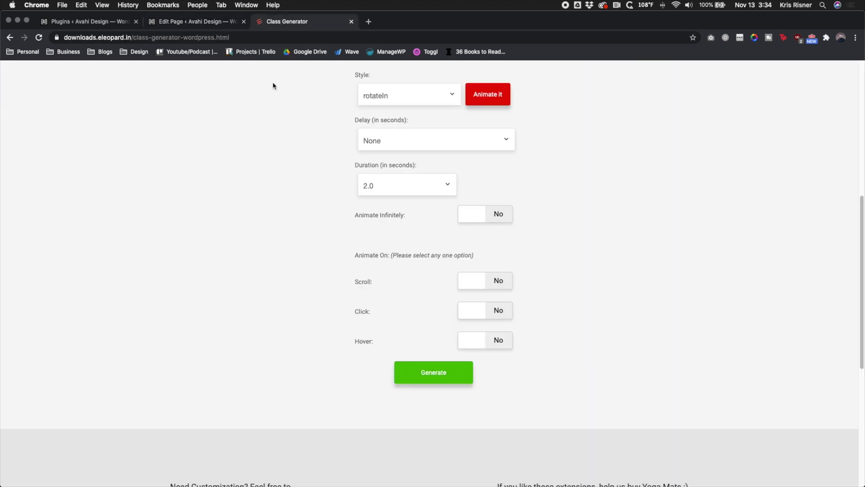
Choose the pop animation style in the class generator and preview it on the wand icon.
scroll(281, 164, up, 10)
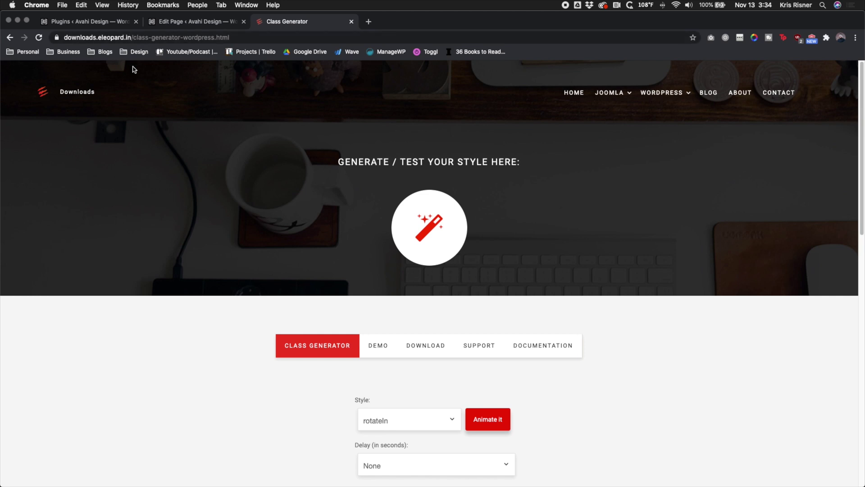
scroll(332, 283, down, 5)
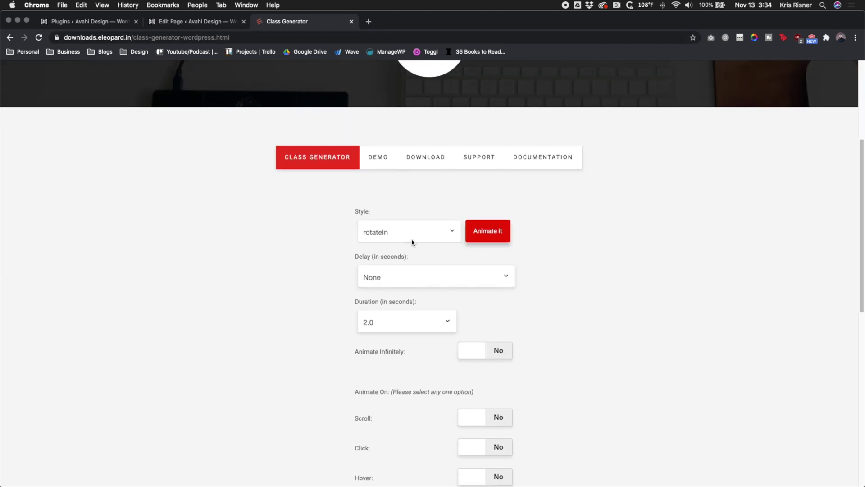
click(410, 239)
scroll(404, 332, up, 8)
scroll(404, 332, up, 4)
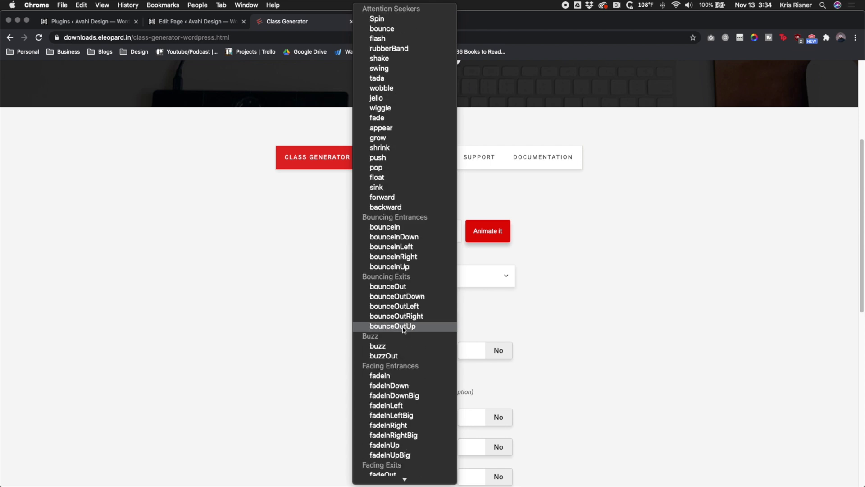
scroll(383, 193, down, 1)
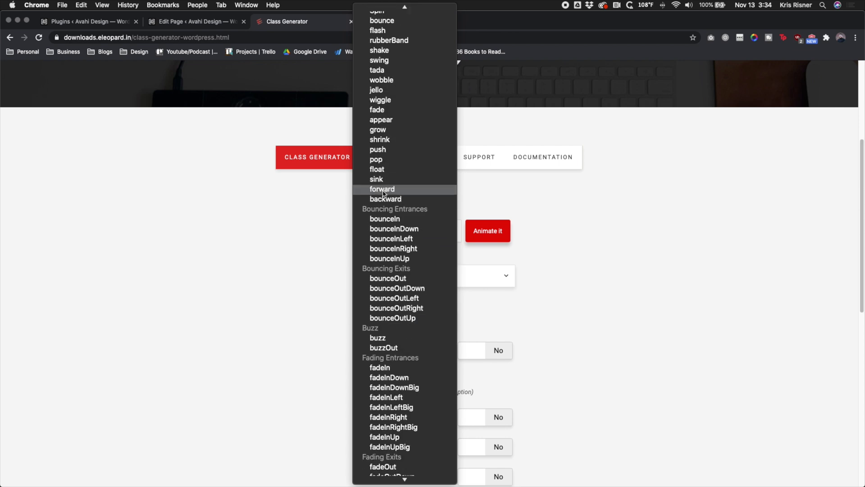
click(377, 160)
scroll(451, 270, up, 5)
click(483, 426)
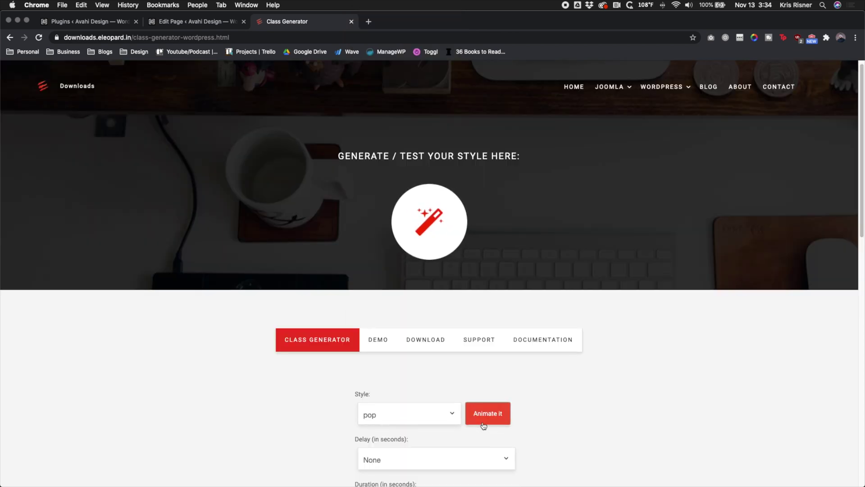
scroll(484, 426, down, 3)
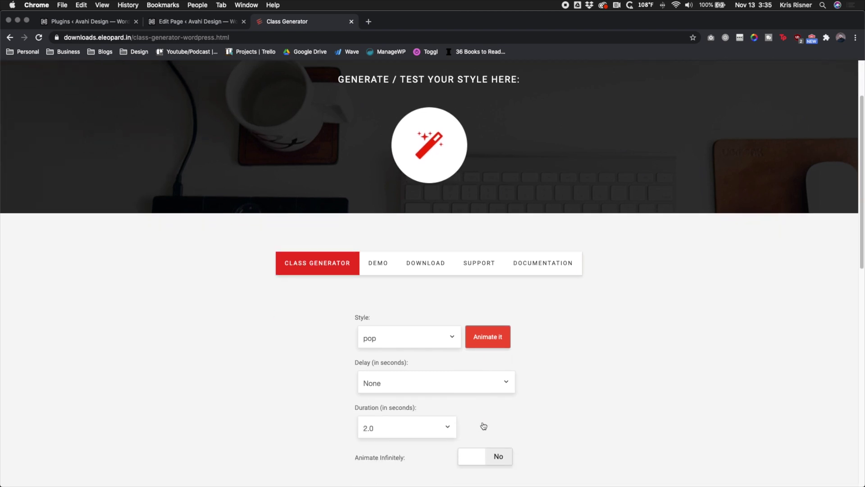
click(476, 297)
Set the trigger to hover and generate the class 'animated pop duration4 eds-on-hover'.
scroll(477, 296, up, 2)
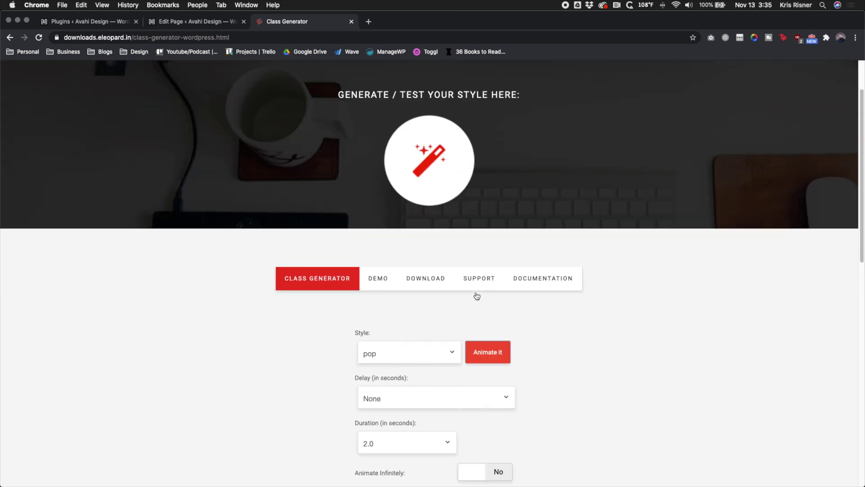
scroll(477, 321, down, 10)
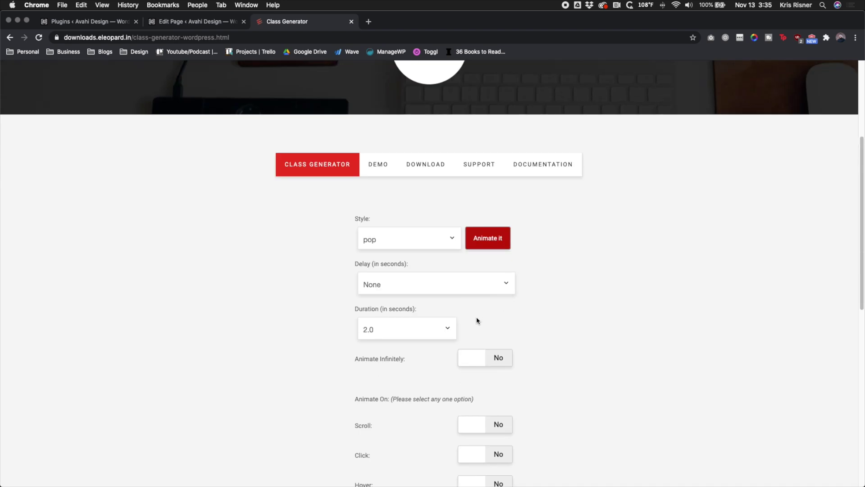
scroll(439, 253, up, 3)
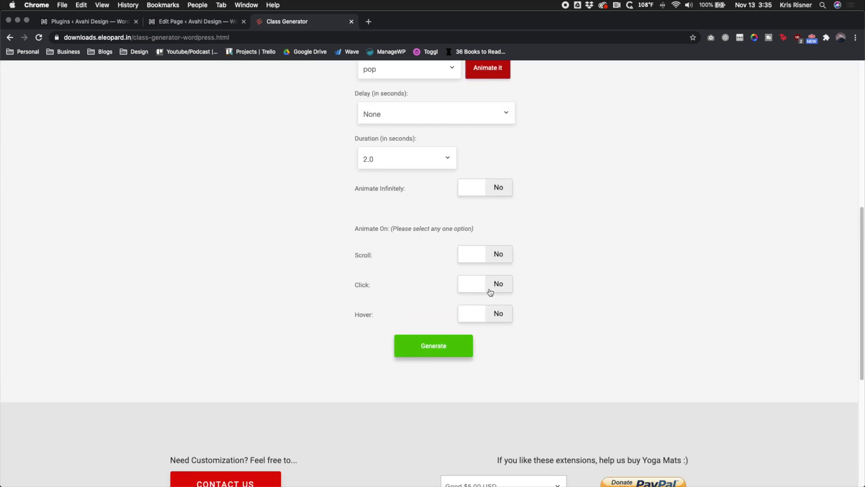
click(486, 314)
scroll(448, 326, up, 2)
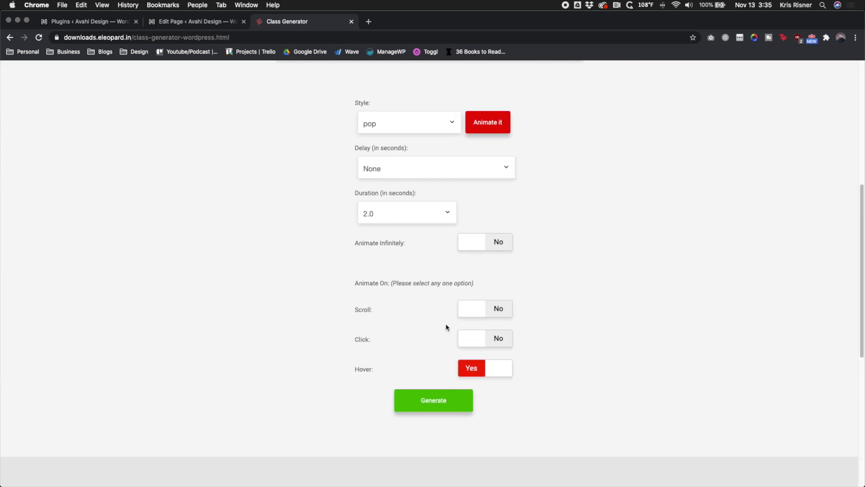
scroll(446, 327, down, 1)
click(457, 372)
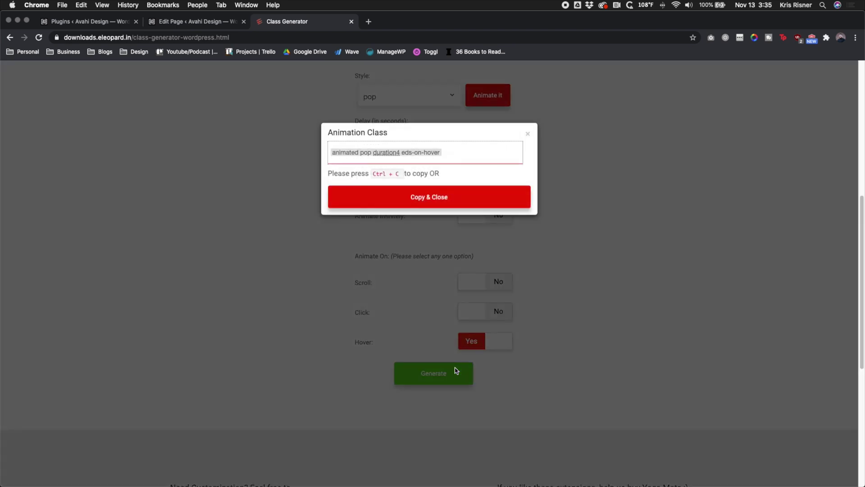
Give The Challenge heading the classes 'animated pop duration4 eds-on-hover' and update the page.
drag(446, 153, 327, 148)
click(176, 21)
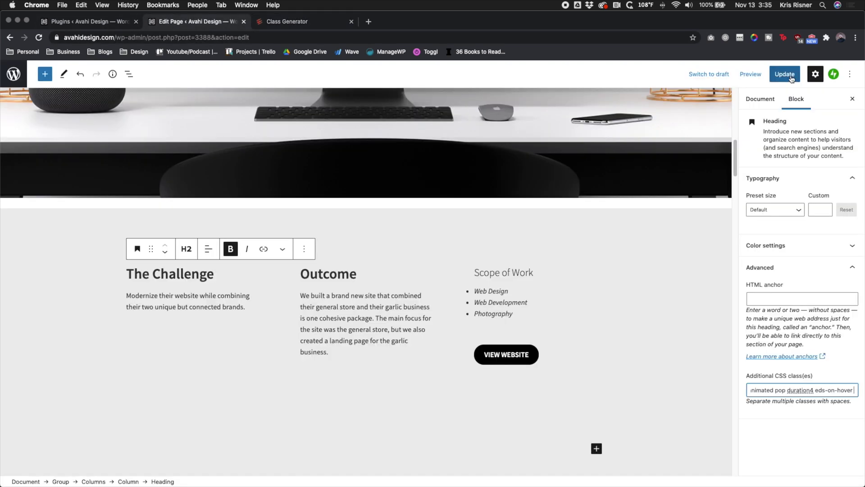
click(791, 77)
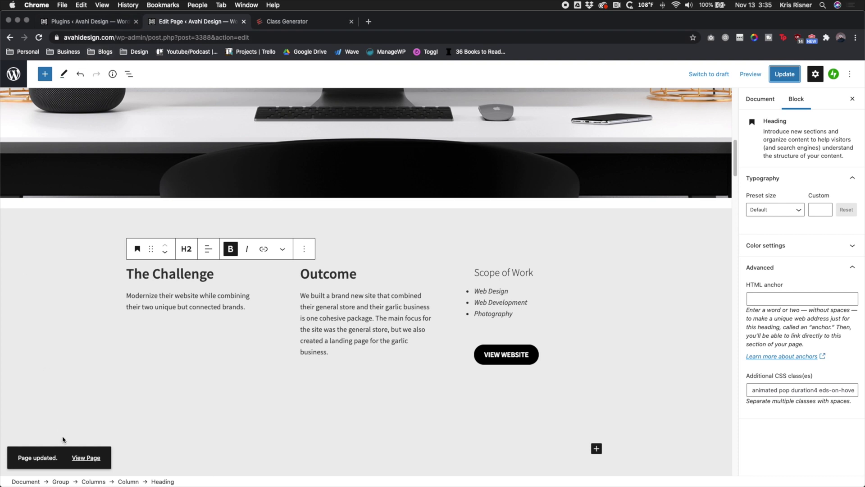
super+click(79, 463)
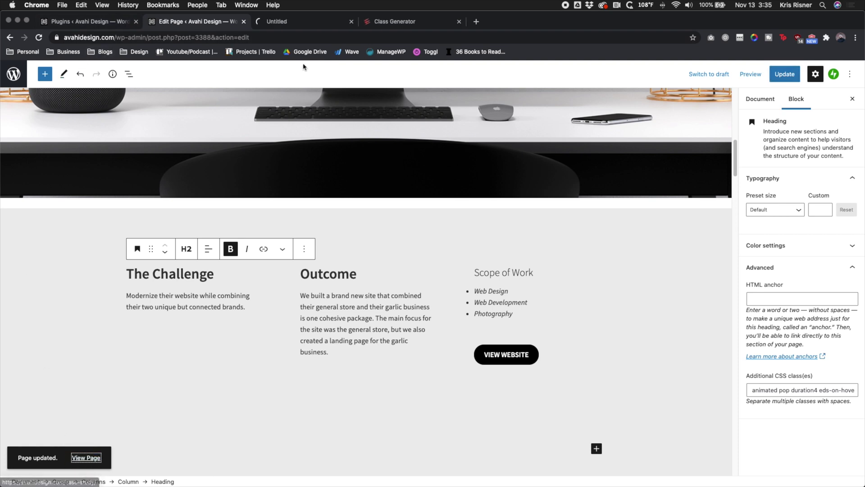
Scroll the live Case Study page to The Challenge heading to check its pop-on-hover effect.
click(301, 23)
scroll(261, 174, down, 10)
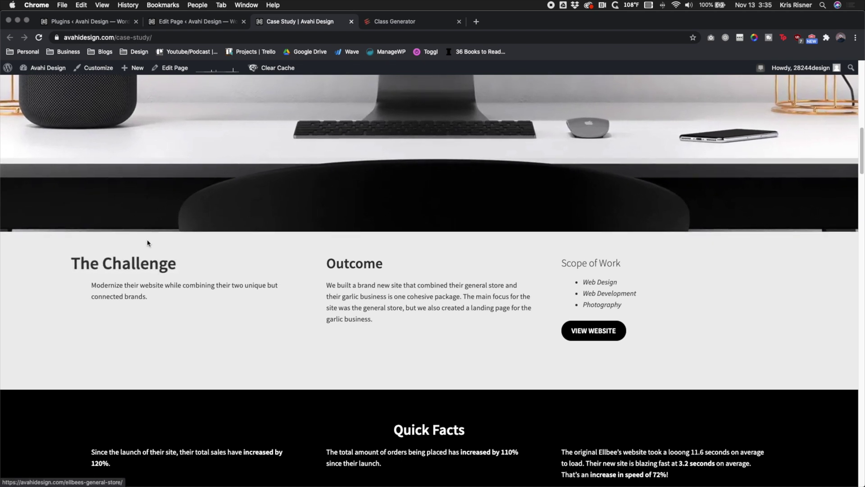
scroll(199, 253, up, 7)
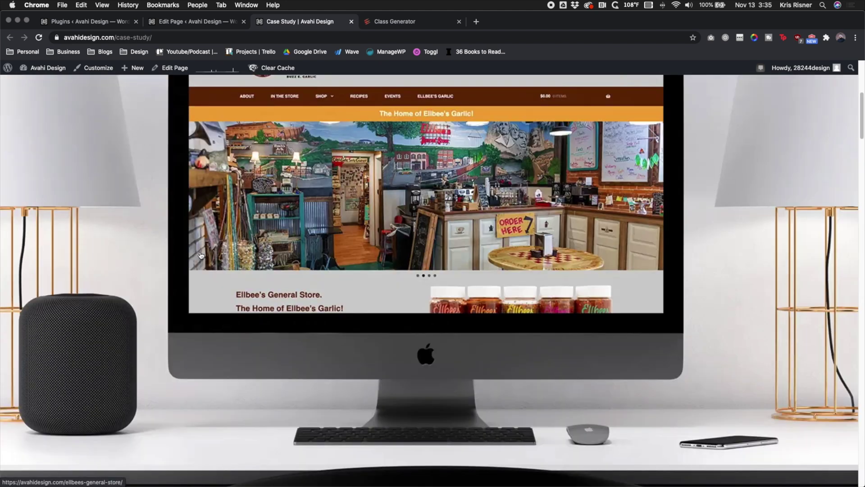
scroll(264, 386, down, 5)
scroll(290, 405, up, 4)
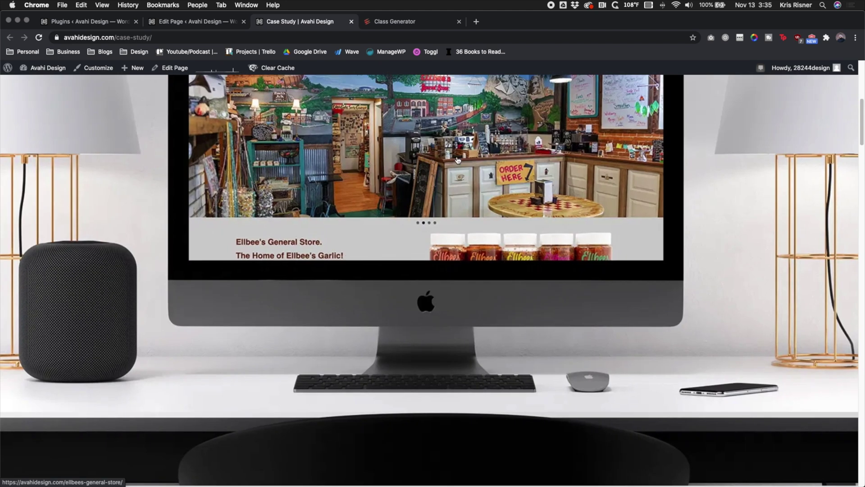
scroll(457, 160, up, 7)
scroll(396, 208, down, 3)
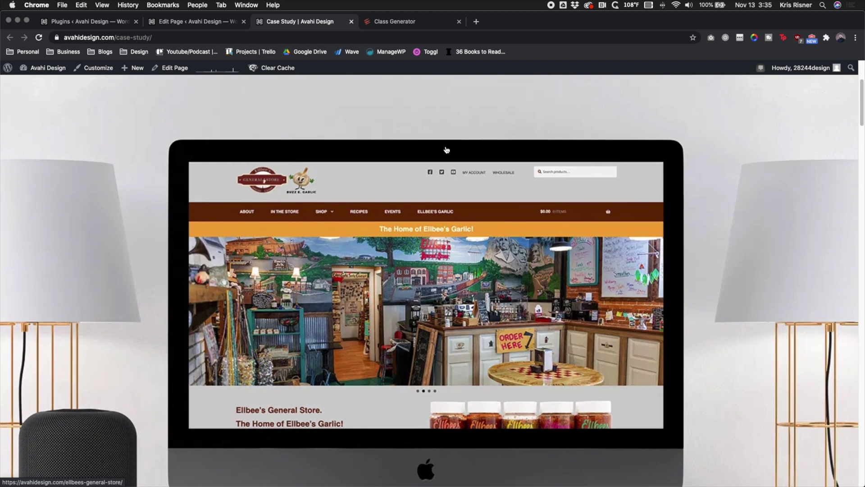
scroll(446, 149, down, 5)
scroll(497, 454, down, 3)
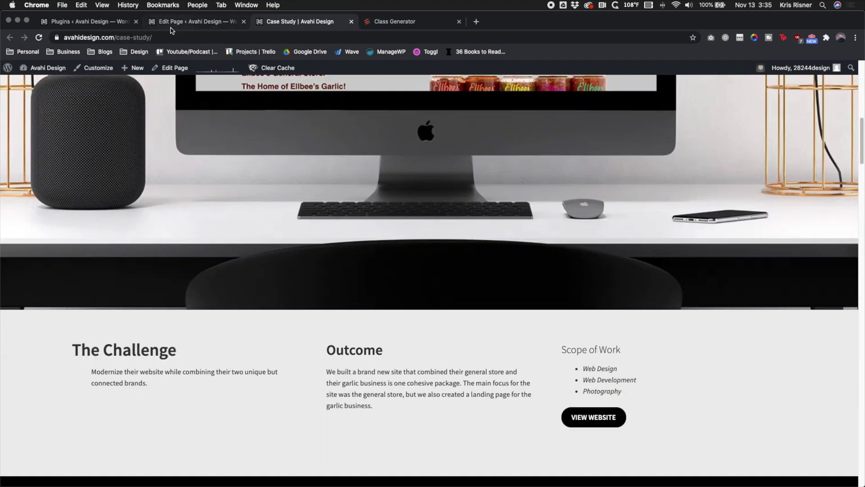
Choose the slideInLeft animation style in the class generator and preview it.
click(383, 22)
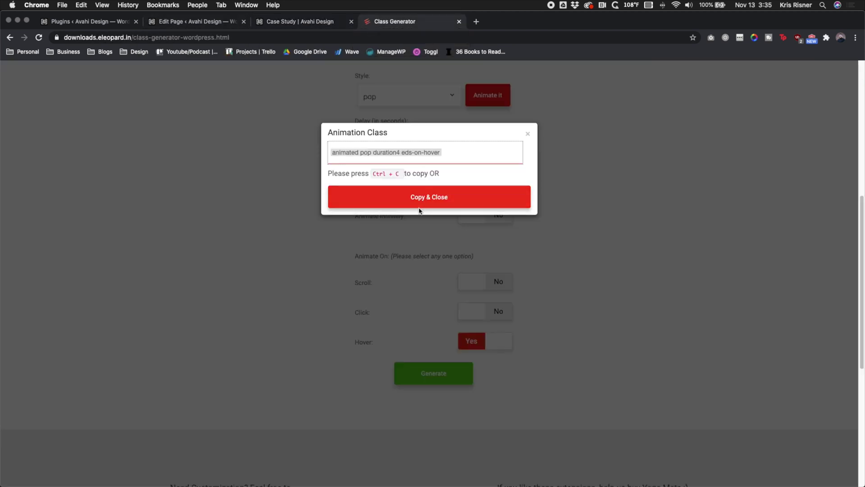
click(528, 133)
scroll(477, 180, up, 3)
click(434, 216)
scroll(437, 230, down, 1)
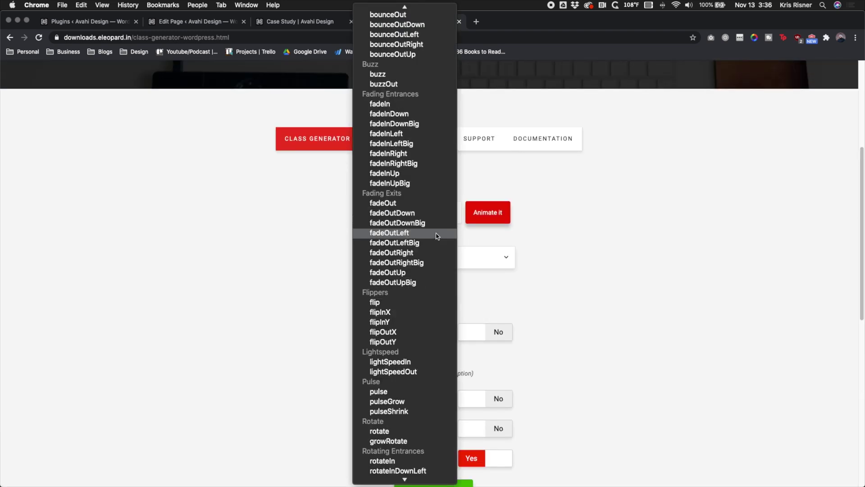
scroll(435, 241, down, 10)
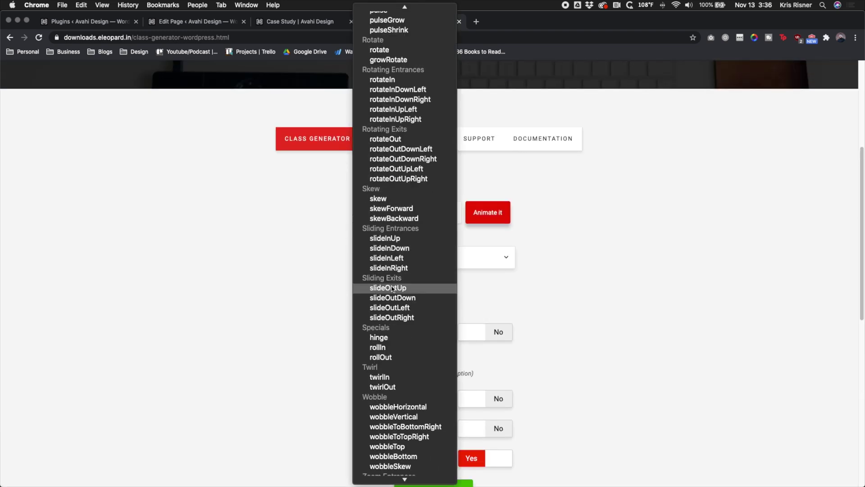
click(415, 259)
scroll(498, 353, up, 4)
click(504, 377)
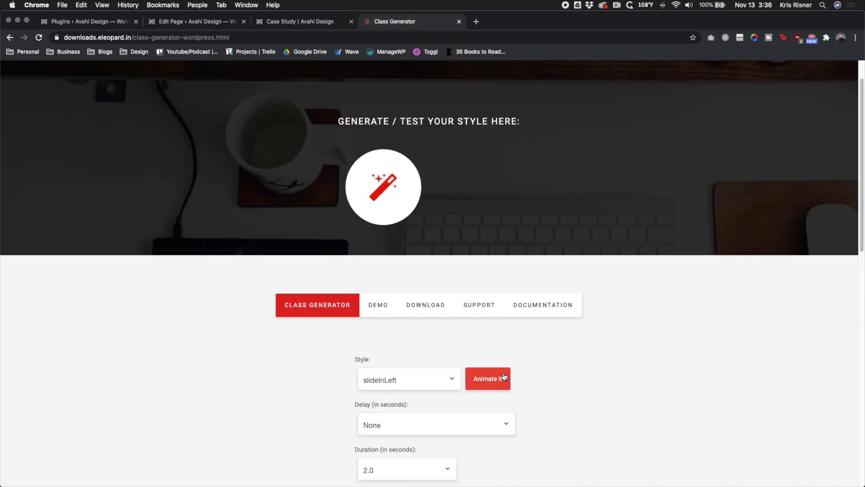
Set the trigger to scroll, then generate and copy 'animated slideInLeft duration4 eds-on-scroll'.
scroll(502, 376, down, 6)
click(498, 315)
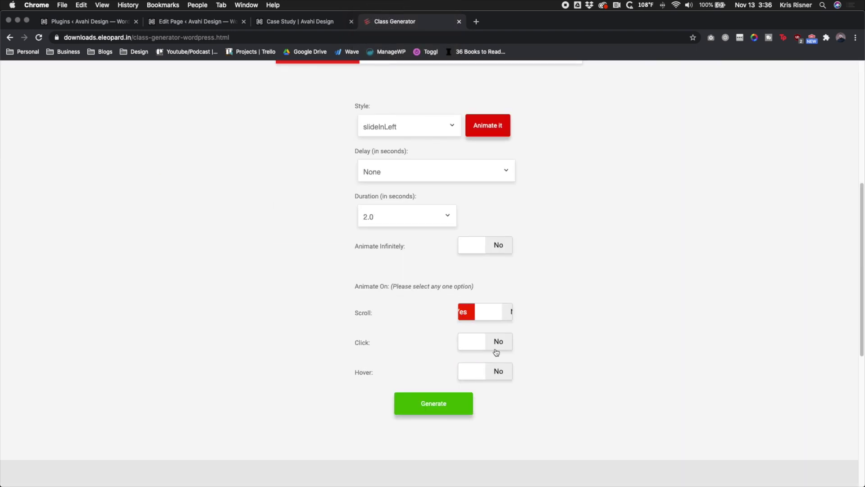
click(467, 400)
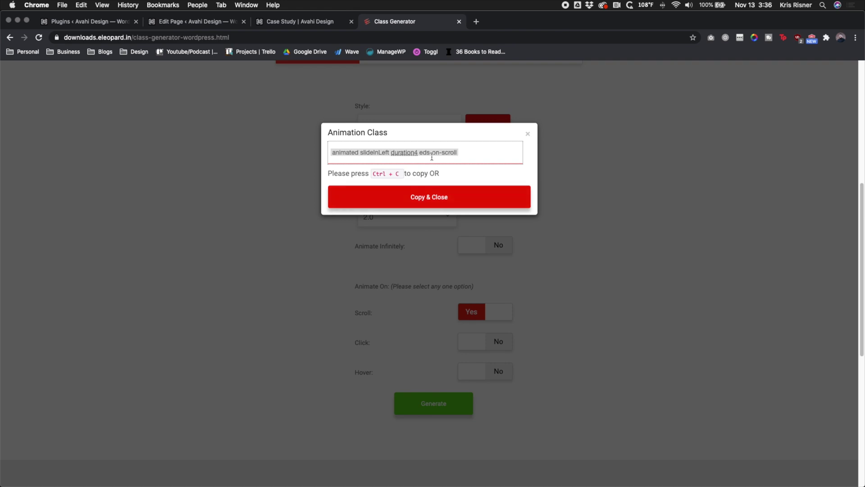
key(super+c)
click(192, 21)
Replace The Challenge heading's CSS classes with 'animated slideInLeft duration4 eds-on-scroll' and update the page.
triple_click(770, 390)
key(super+v)
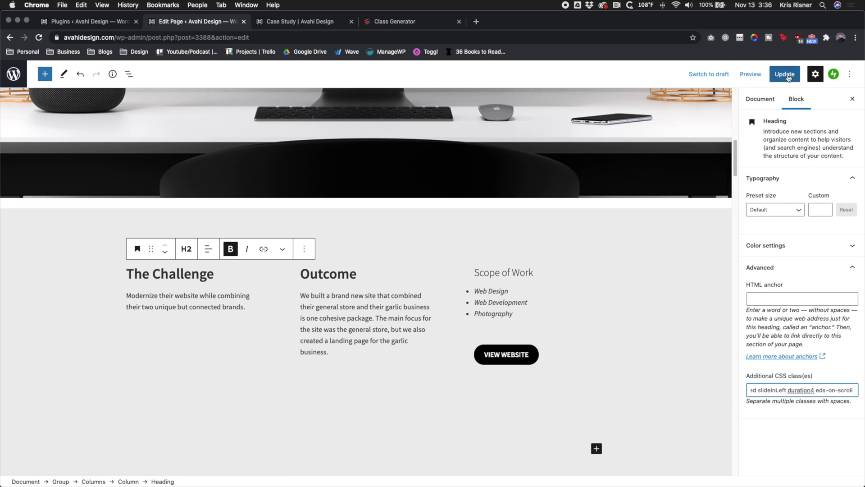
click(784, 74)
Reload the live Case Study page and scroll to see the heading slide in.
click(308, 22)
click(38, 38)
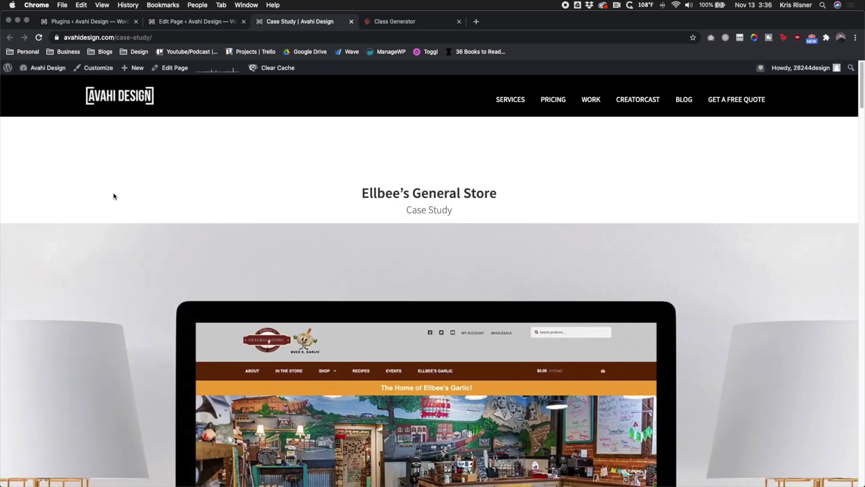
scroll(114, 196, down, 10)
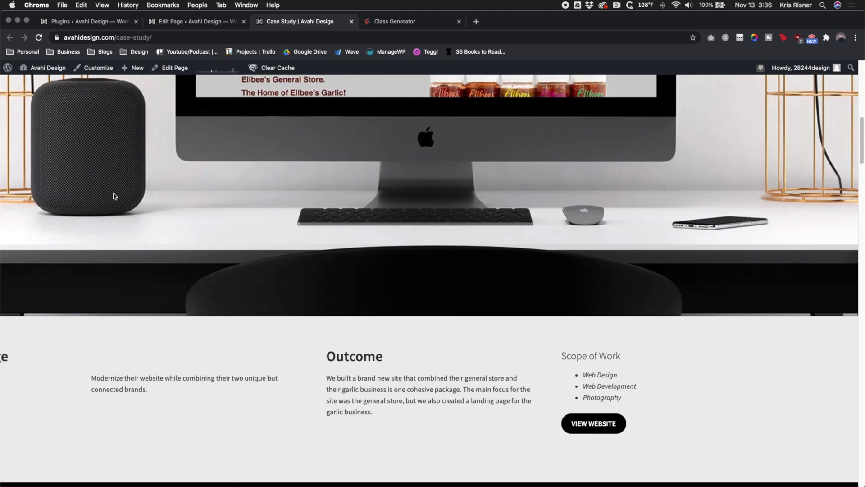
click(382, 26)
Change the duration to 0.5 seconds and generate 'animated slideInLeft duration1 eds-on-scroll'.
click(413, 197)
click(417, 259)
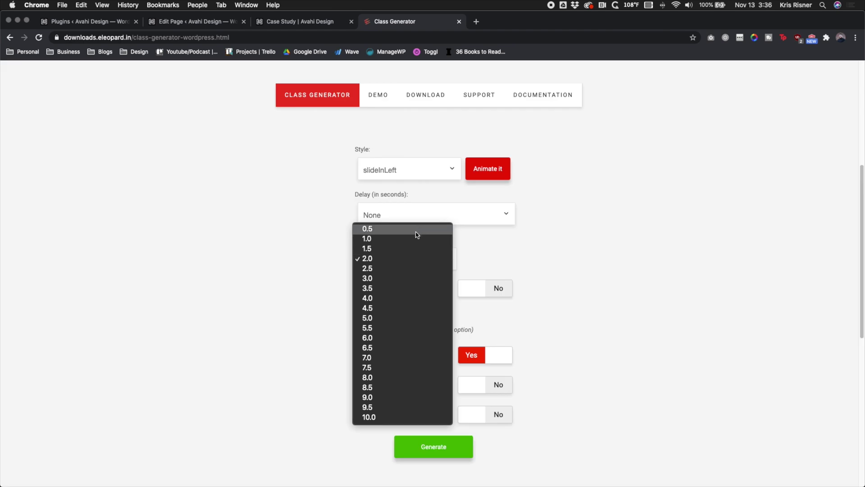
click(416, 231)
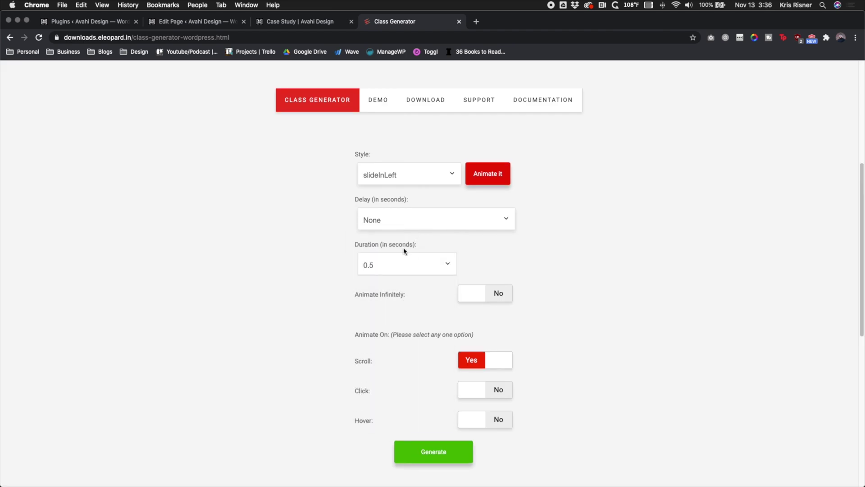
scroll(402, 248, down, 3)
click(447, 392)
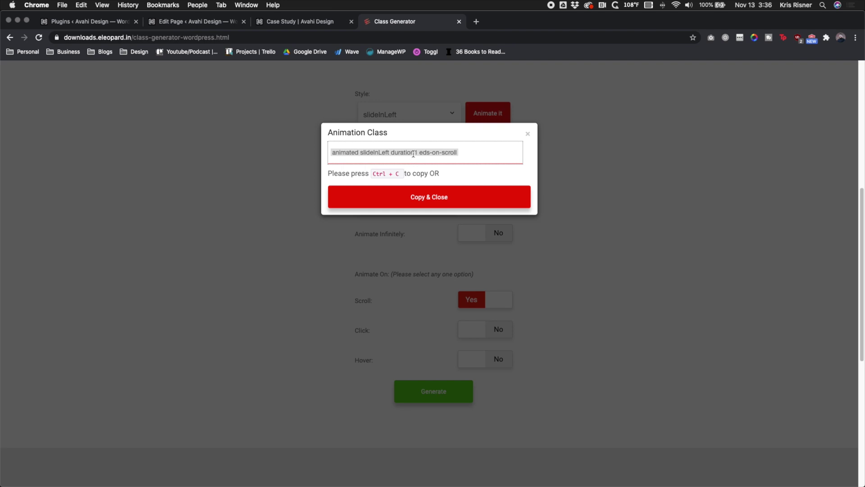
click(205, 21)
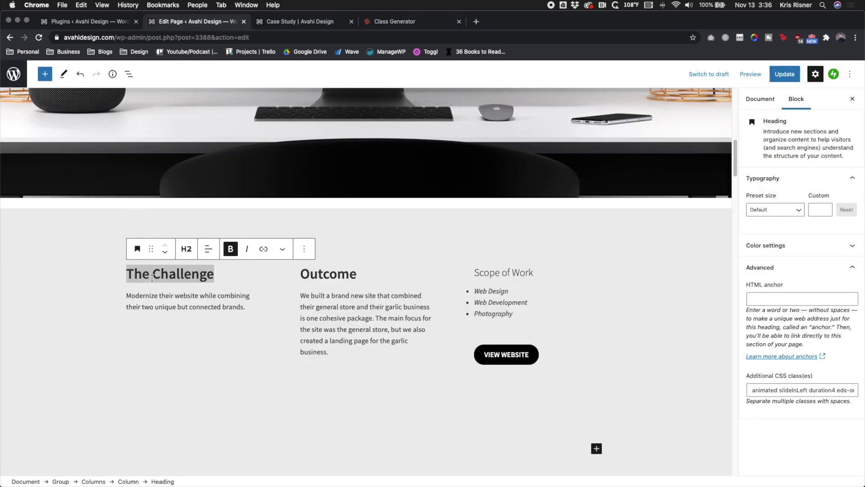
Update the page with the duration1 classes and reload the live Case Study page to check the animation.
click(784, 74)
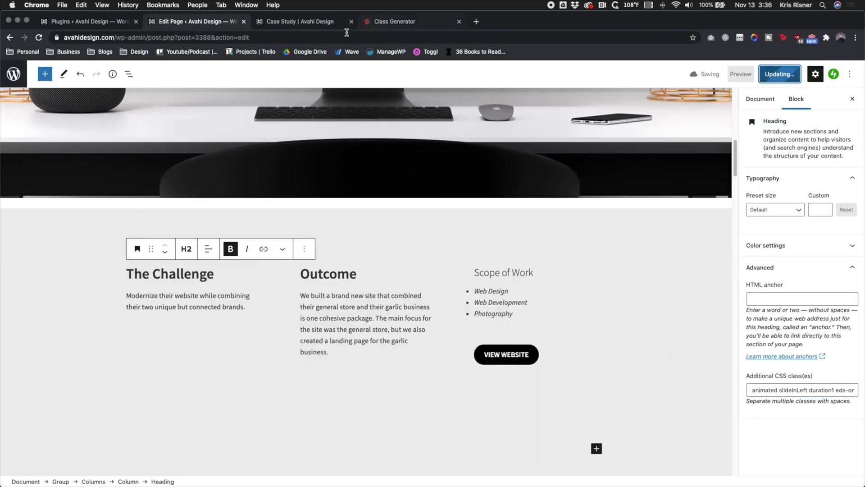
click(315, 21)
click(39, 37)
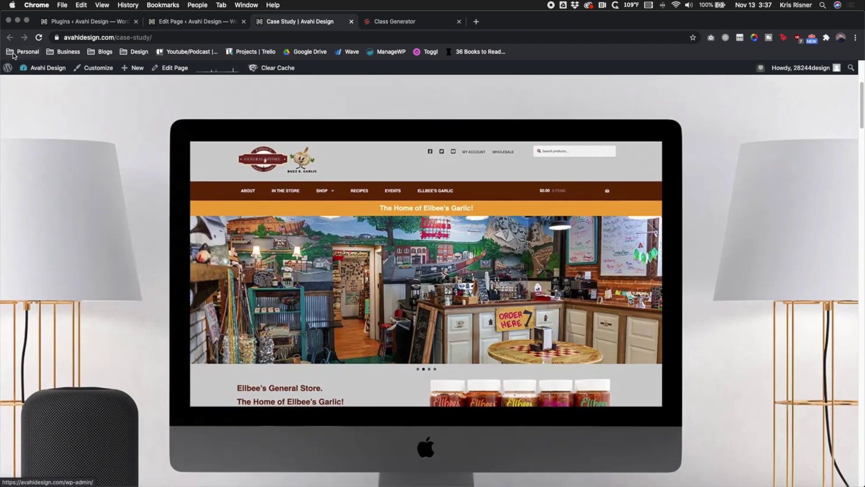
click(39, 37)
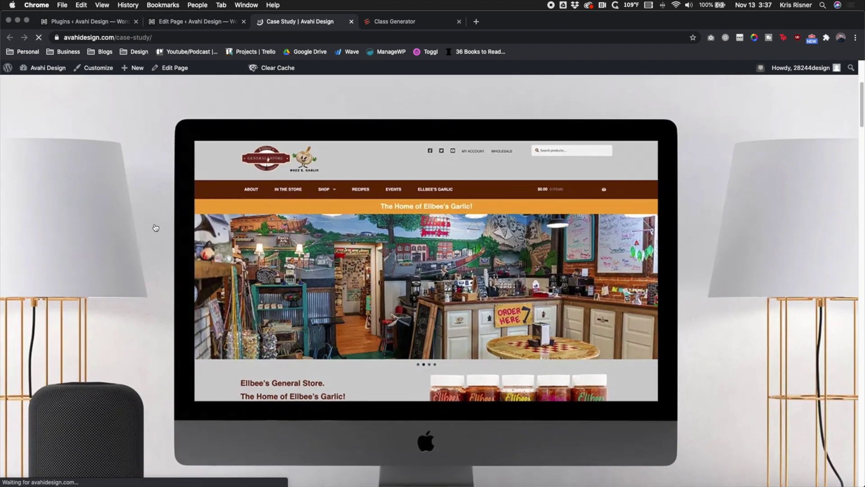
scroll(259, 222, down, 7)
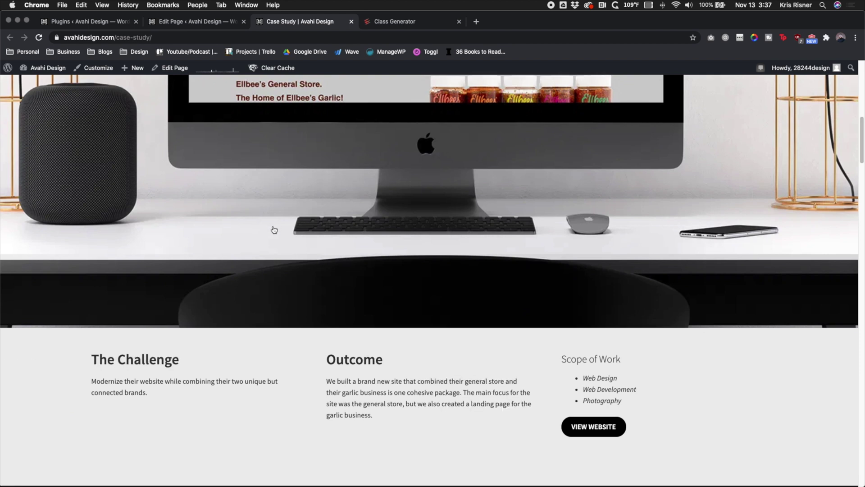
scroll(338, 270, down, 4)
scroll(405, 353, up, 10)
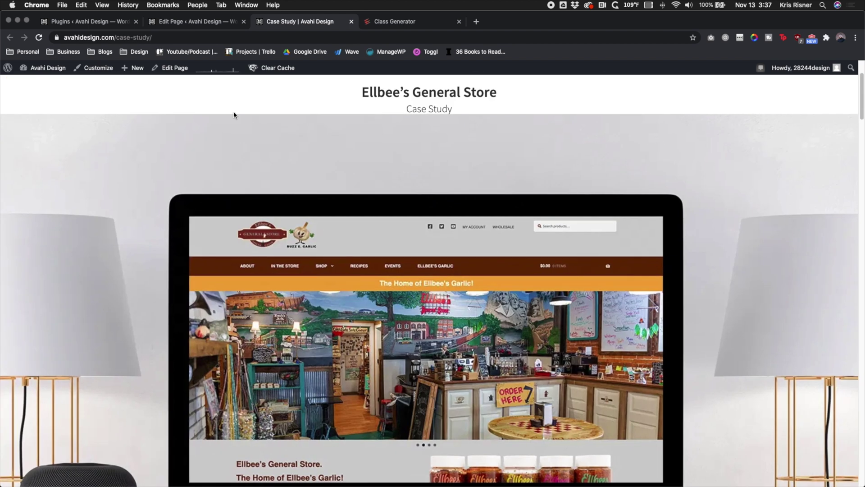
click(218, 23)
scroll(430, 248, down, 5)
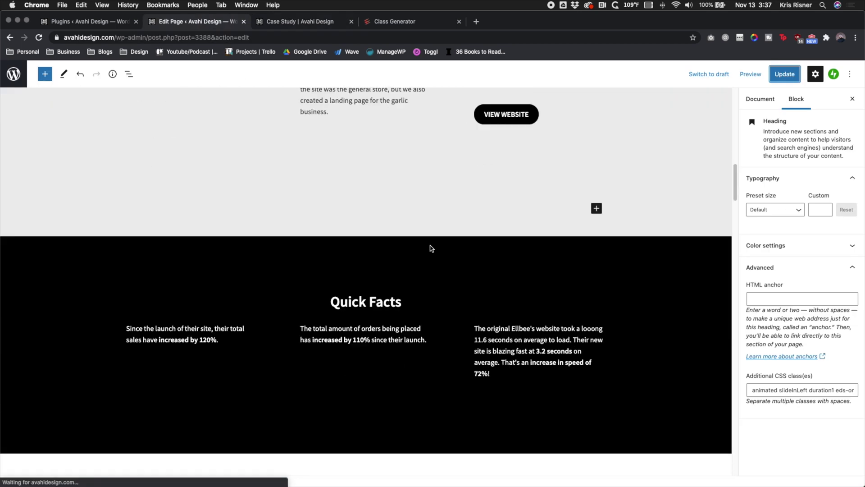
Add the slideInLeft classes after eighty-width on the Before & After image compare and update the page.
scroll(431, 247, down, 7)
click(350, 212)
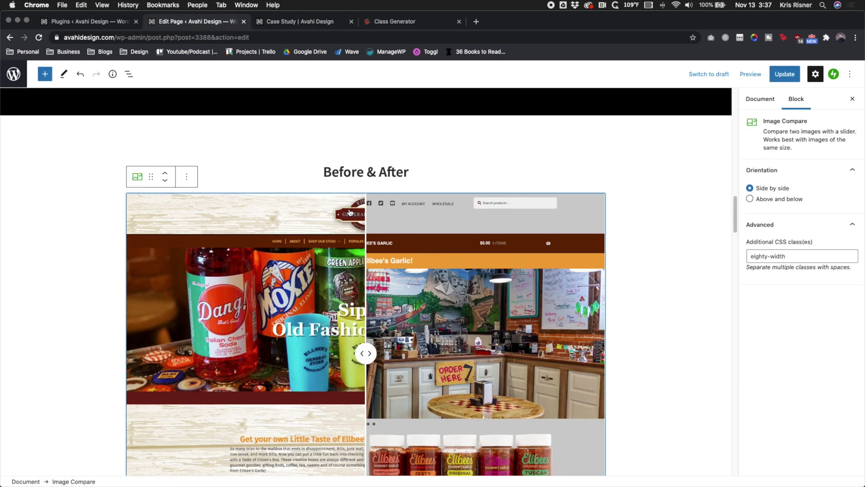
scroll(351, 212, down, 3)
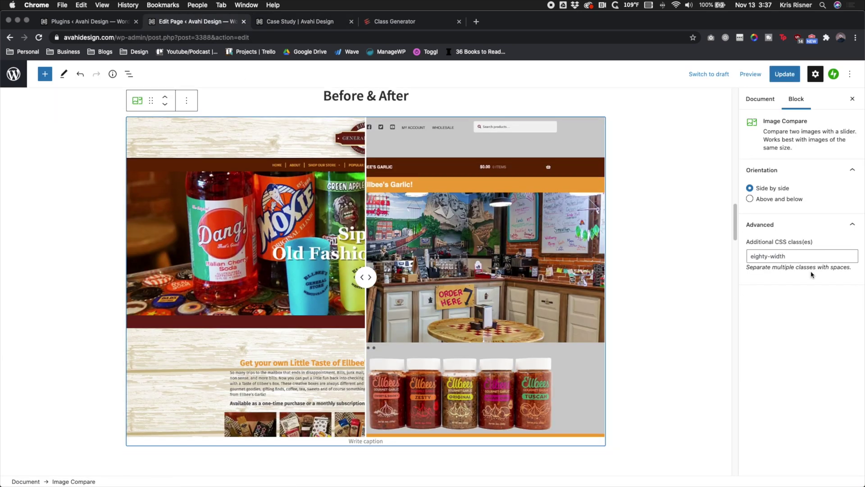
scroll(647, 314, down, 5)
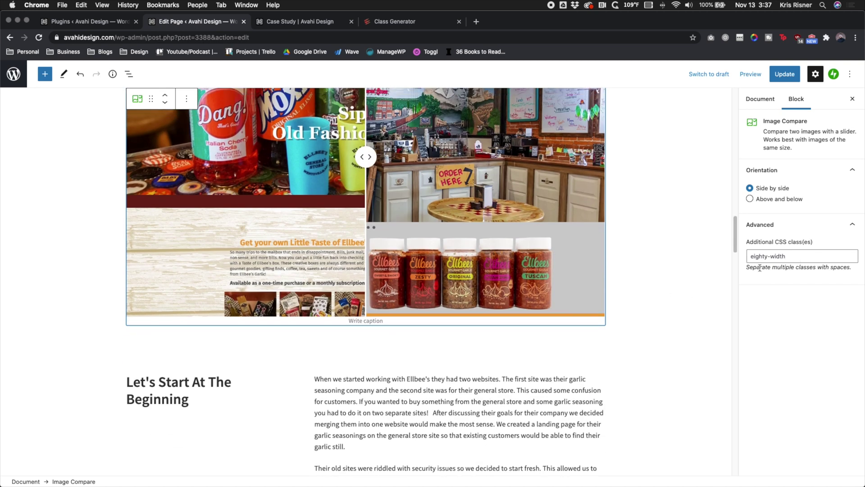
click(801, 255)
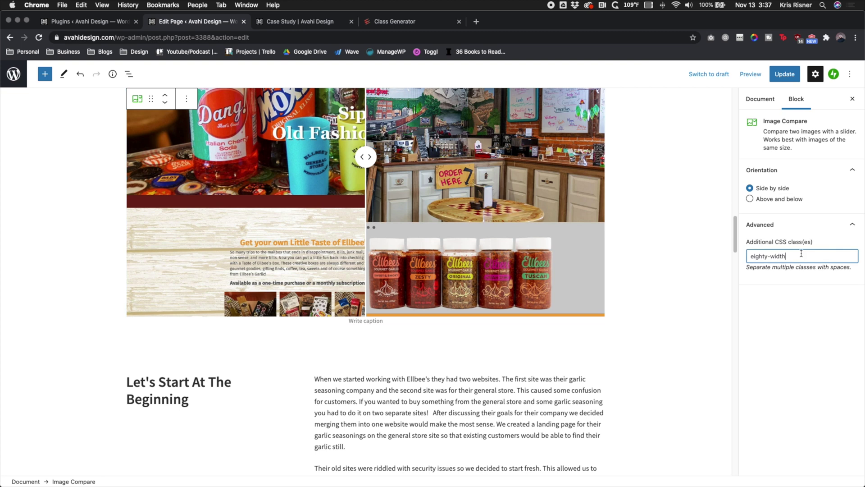
key(super+v)
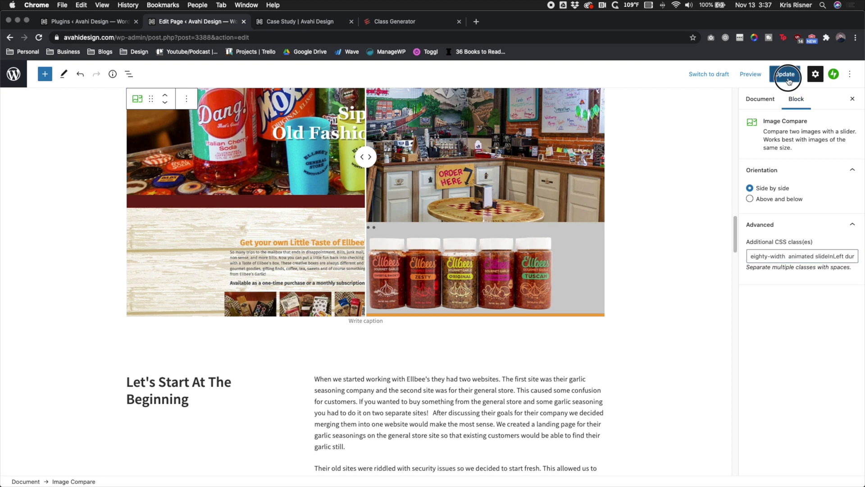
click(786, 75)
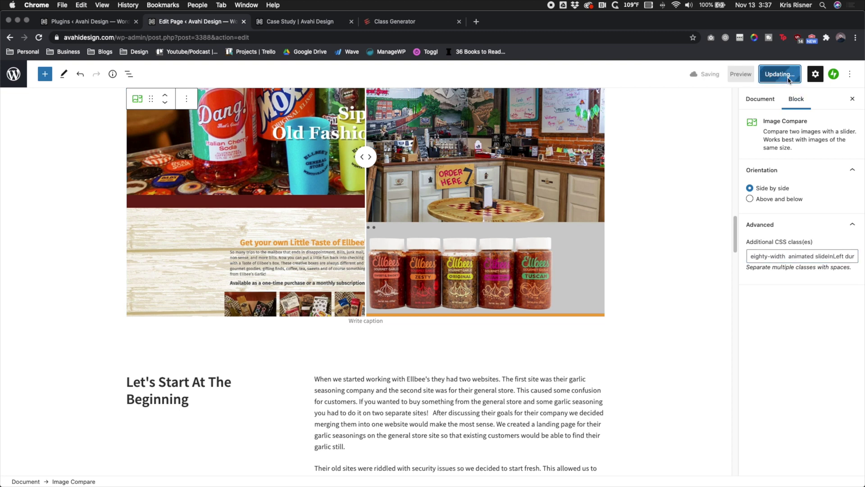
Check the image compare on the live page, then close the Class Generator's class dialog.
click(309, 23)
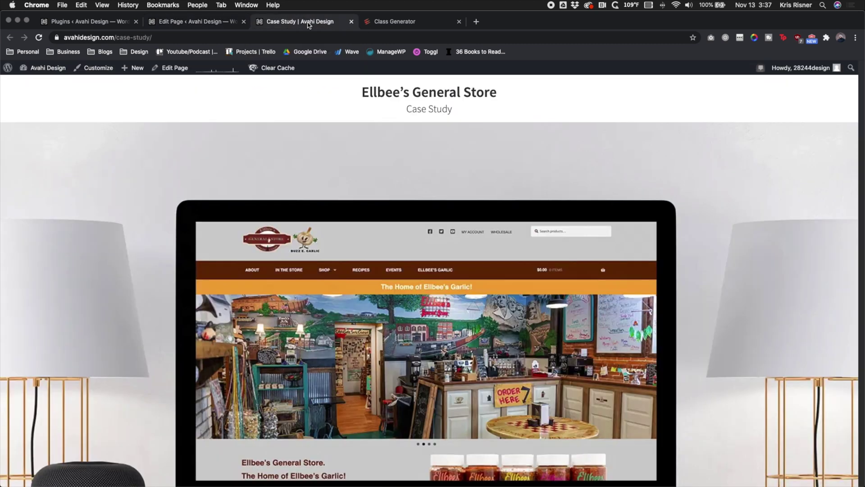
scroll(192, 161, down, 10)
scroll(192, 161, down, 10)
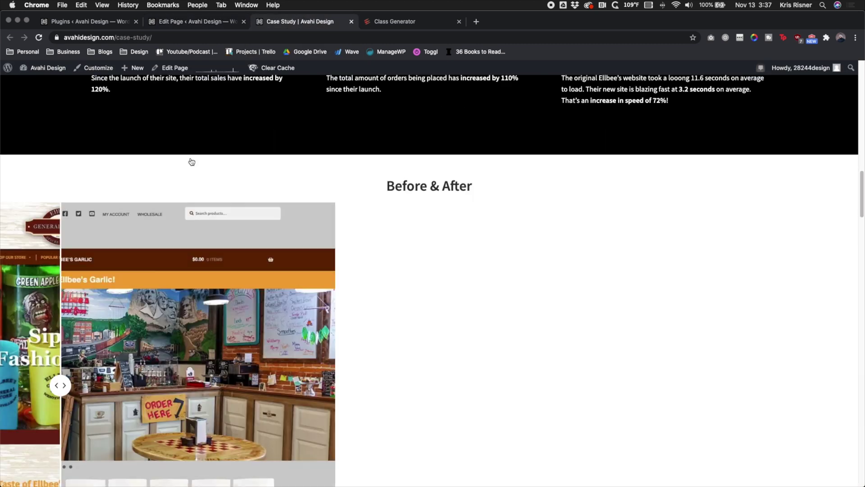
scroll(192, 162, down, 4)
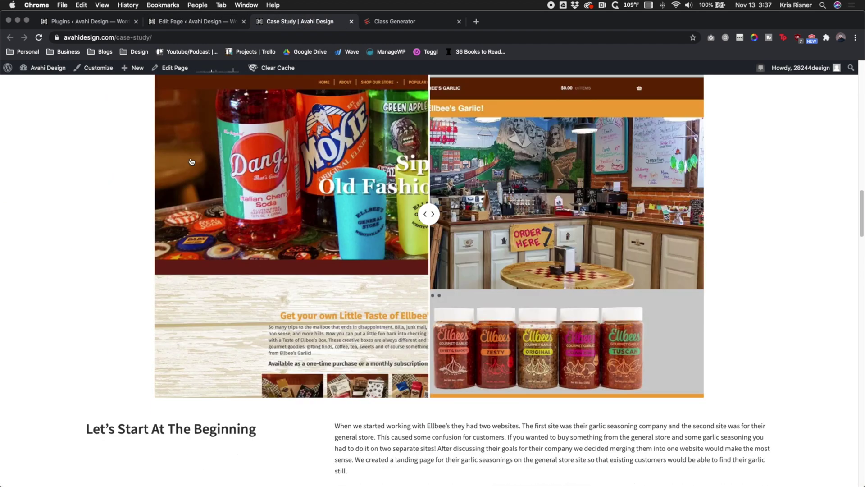
key(ctrl+Tab)
click(530, 135)
scroll(401, 296, up, 5)
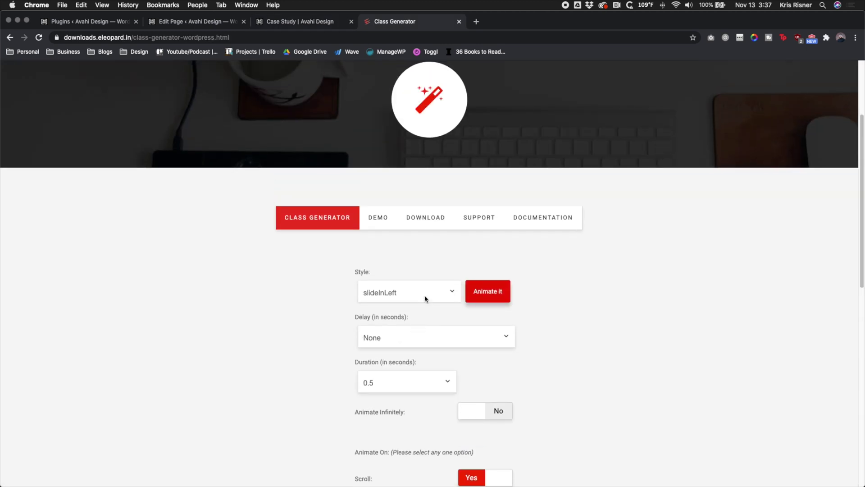
Change the eLEOPARD animation style to jello, after briefly trying fadeInRightBig.
click(425, 298)
scroll(414, 275, up, 10)
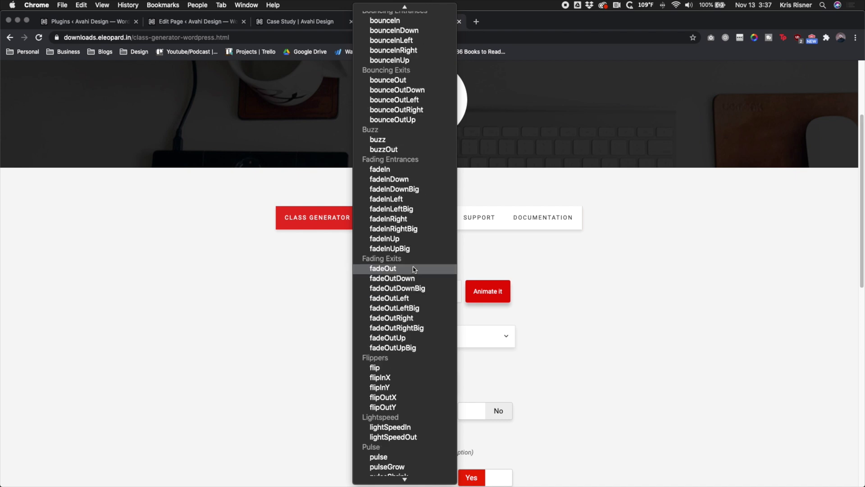
click(401, 232)
click(441, 303)
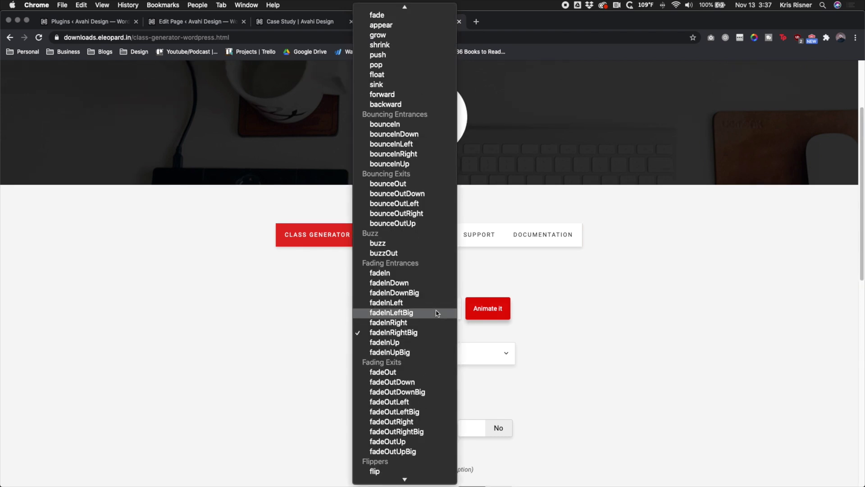
scroll(437, 311, up, 5)
click(376, 98)
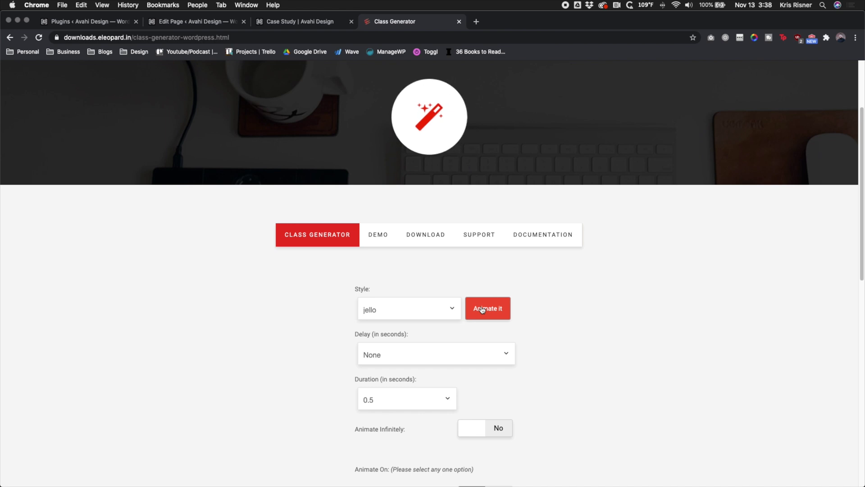
scroll(563, 312, down, 2)
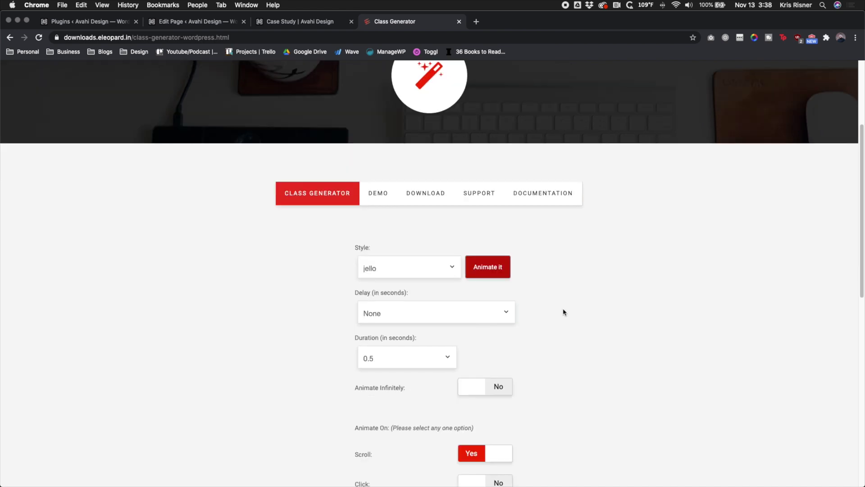